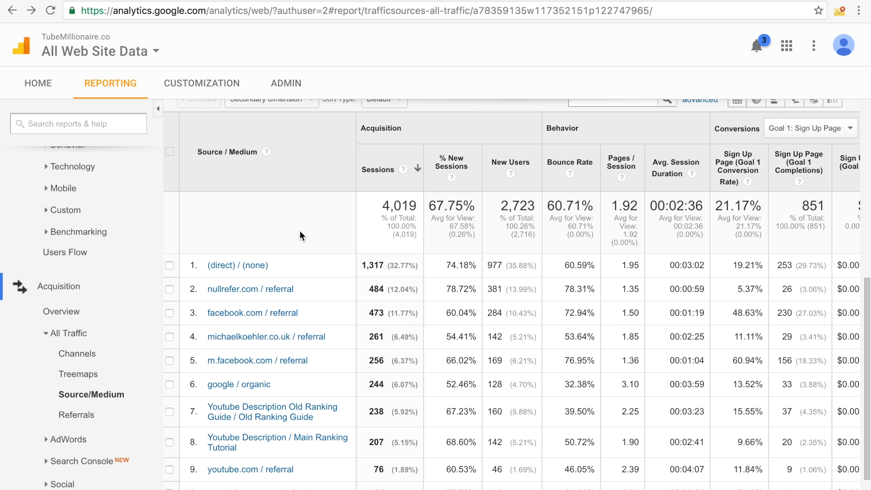
{"action": "scroll", "coordinate": [299, 230], "scroll_direction": "up", "scroll_amount": 5}
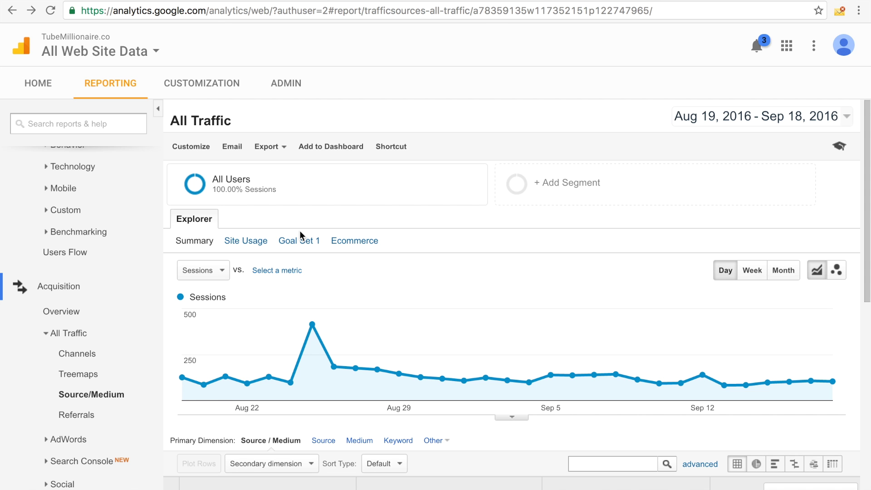
{"action": "scroll", "coordinate": [301, 231], "scroll_direction": "down", "scroll_amount": 3}
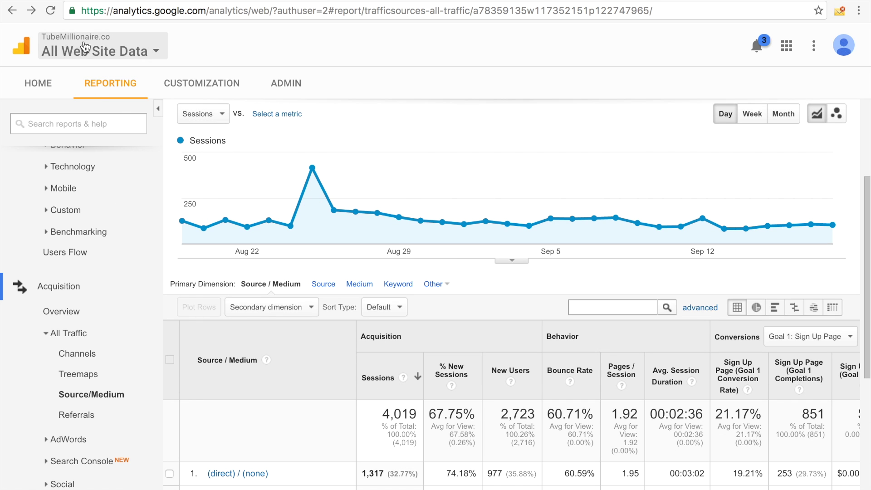
{"action": "scroll", "coordinate": [294, 252], "scroll_direction": "down", "scroll_amount": 1}
{"action": "scroll", "coordinate": [296, 258], "scroll_direction": "down", "scroll_amount": 4}
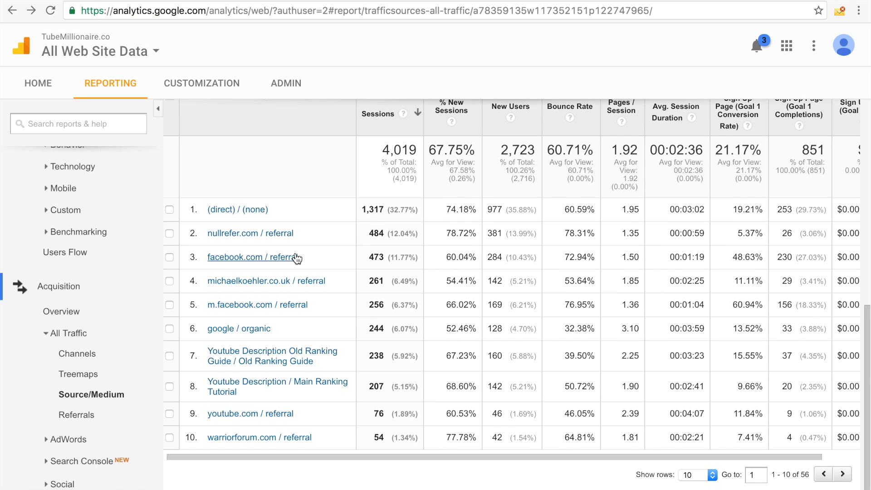
{"action": "scroll", "coordinate": [294, 257], "scroll_direction": "down", "scroll_amount": 1}
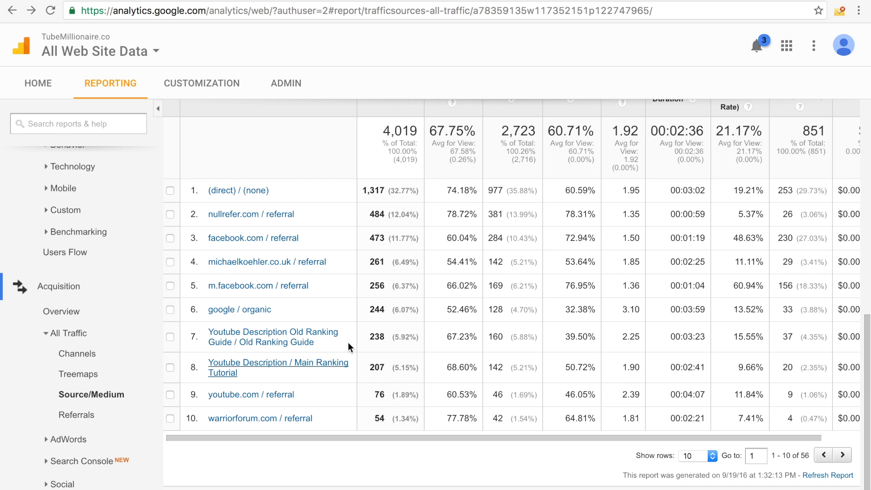
{"action": "scroll", "coordinate": [278, 351], "scroll_direction": "right", "scroll_amount": 3}
{"action": "scroll", "coordinate": [278, 351], "scroll_direction": "up", "scroll_amount": 1}
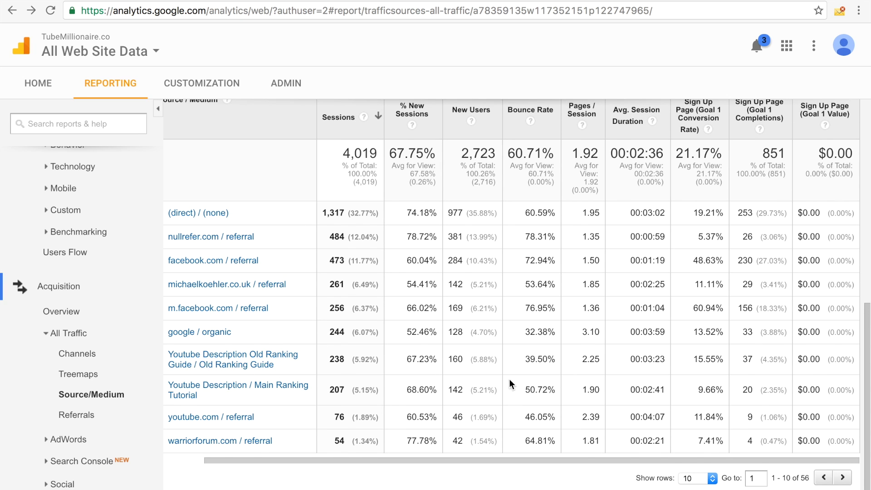
{"action": "scroll", "coordinate": [696, 379], "scroll_direction": "up", "scroll_amount": 1}
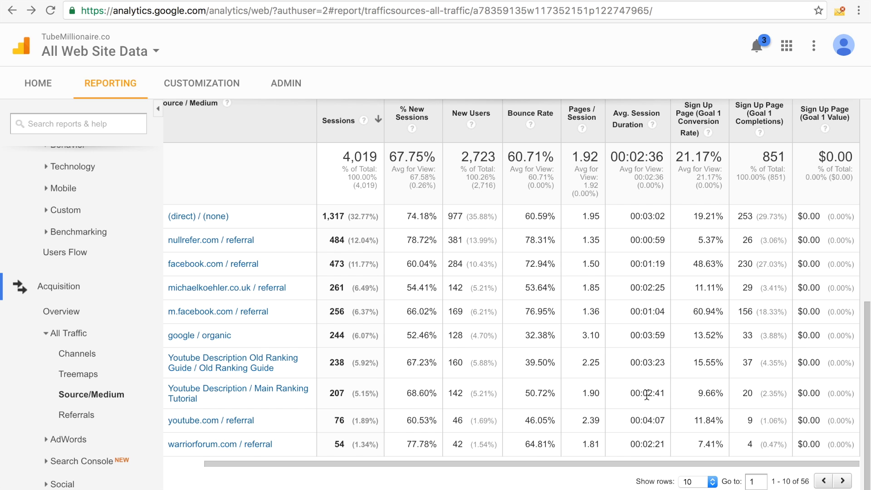
{"action": "scroll", "coordinate": [646, 394], "scroll_direction": "up", "scroll_amount": 1}
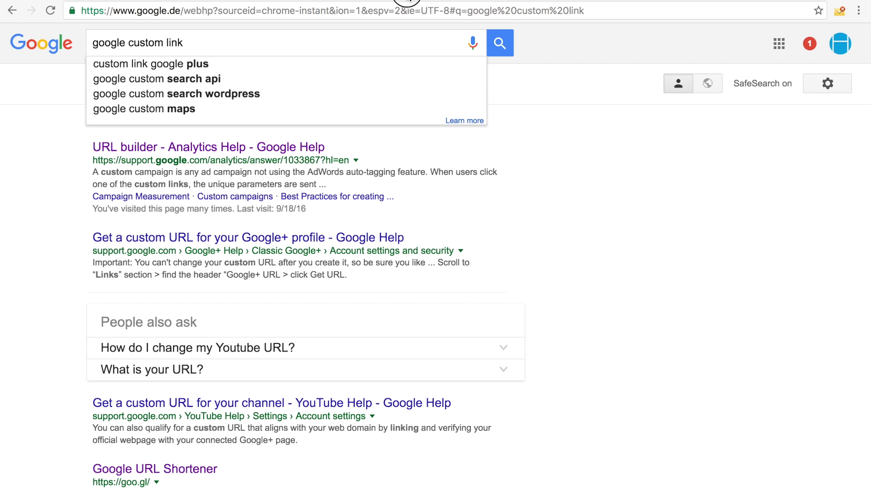
Re-run the Google search and open the 'URL builder - Analytics Help' result.
{"action": "left_click_drag", "start_coordinate": [186, 43], "coordinate": [67, 47]}
{"action": "key", "text": "Return"}
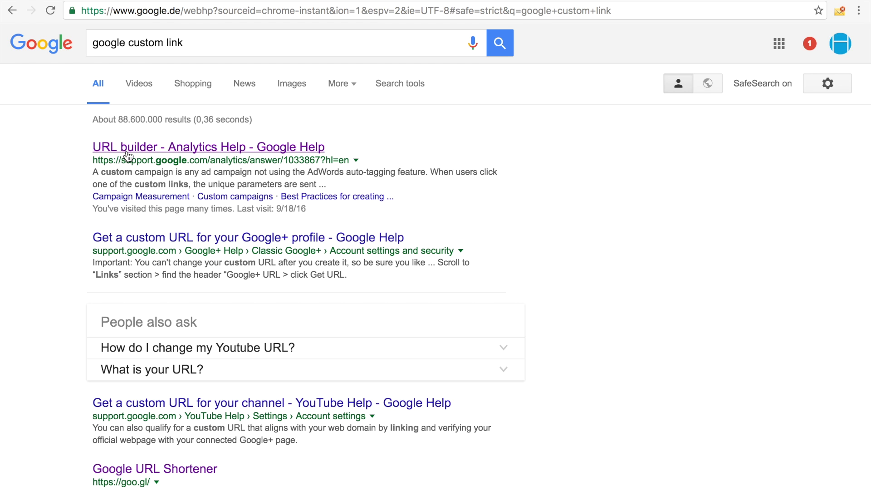
{"action": "left_click", "coordinate": [127, 156]}
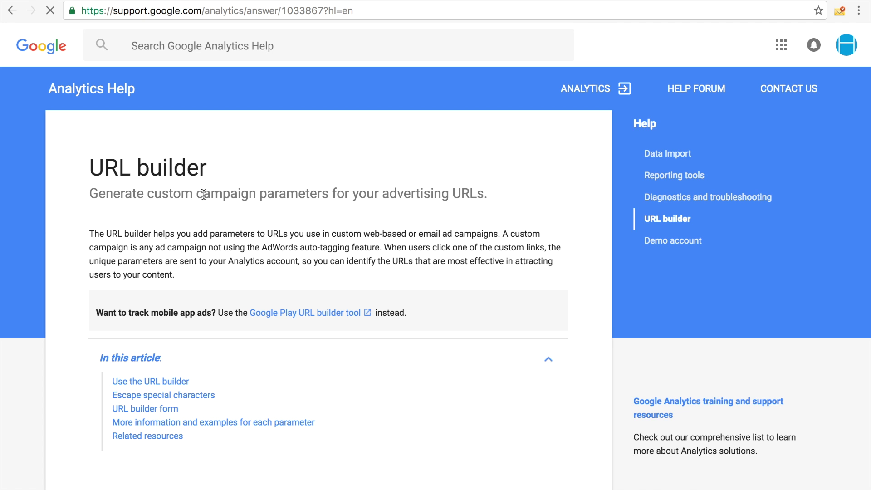
{"action": "scroll", "coordinate": [202, 194], "scroll_direction": "down", "scroll_amount": 4}
{"action": "scroll", "coordinate": [203, 195], "scroll_direction": "down", "scroll_amount": 1}
{"action": "scroll", "coordinate": [203, 193], "scroll_direction": "down", "scroll_amount": 1}
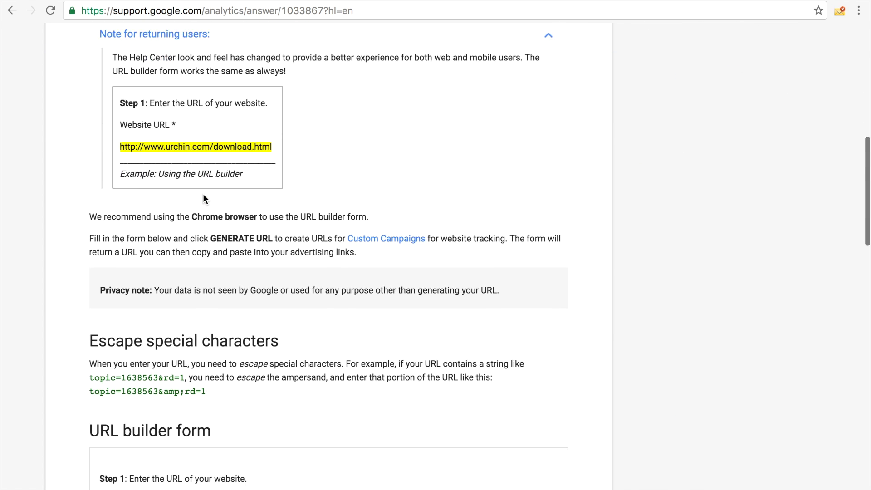
{"action": "scroll", "coordinate": [202, 194], "scroll_direction": "down", "scroll_amount": 2}
{"action": "scroll", "coordinate": [197, 211], "scroll_direction": "down", "scroll_amount": 2}
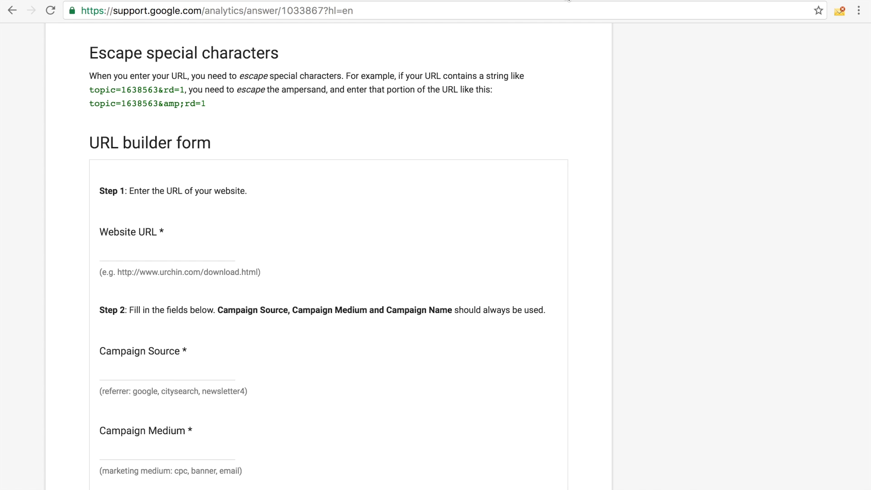
{"action": "scroll", "coordinate": [450, 180], "scroll_direction": "down", "scroll_amount": 2}
{"action": "scroll", "coordinate": [451, 178], "scroll_direction": "down", "scroll_amount": 2}
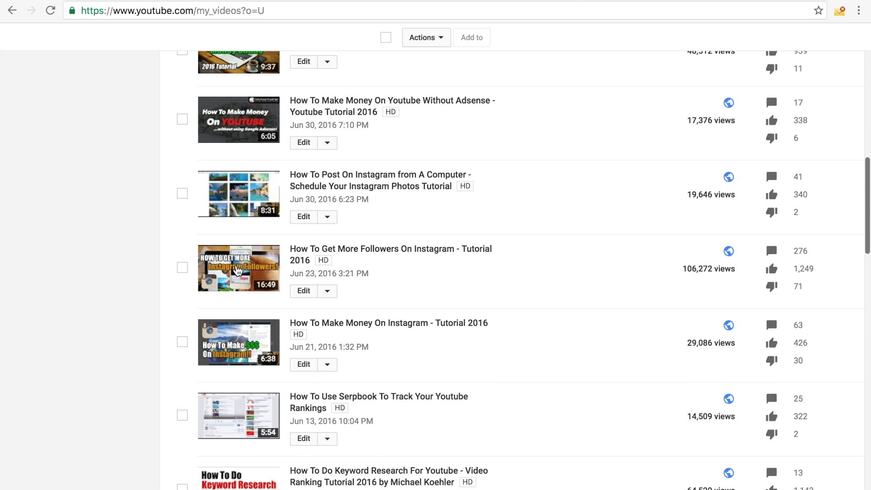
Review the Instagram followers video, then copy the instaglory.co address from its site's address bar.
{"action": "left_click", "coordinate": [237, 271]}
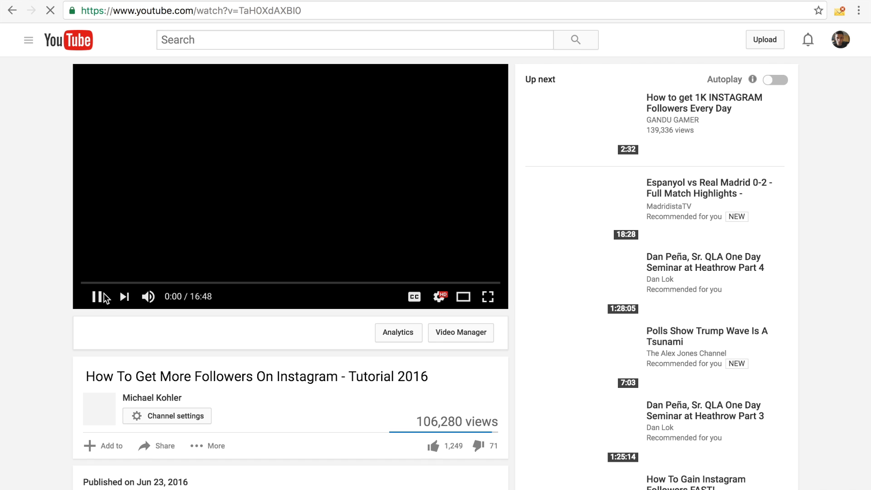
{"action": "key", "text": "space"}
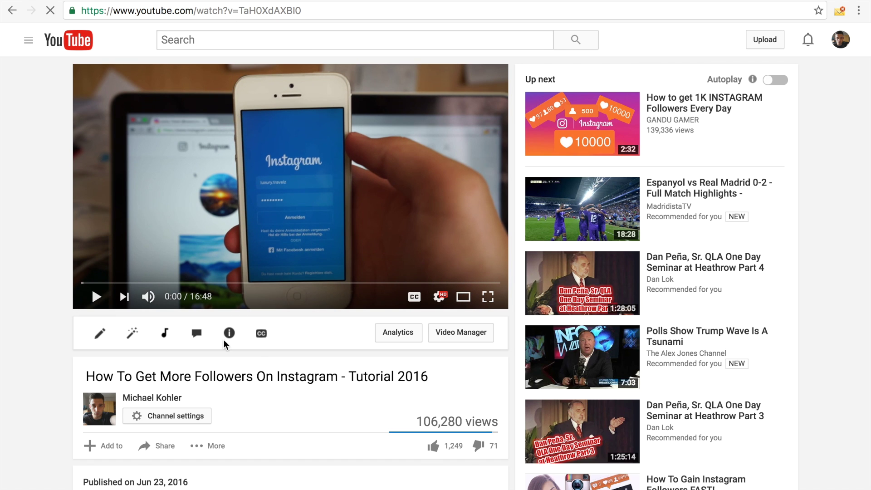
{"action": "scroll", "coordinate": [261, 342], "scroll_direction": "down", "scroll_amount": 1}
{"action": "scroll", "coordinate": [268, 347], "scroll_direction": "down", "scroll_amount": 2}
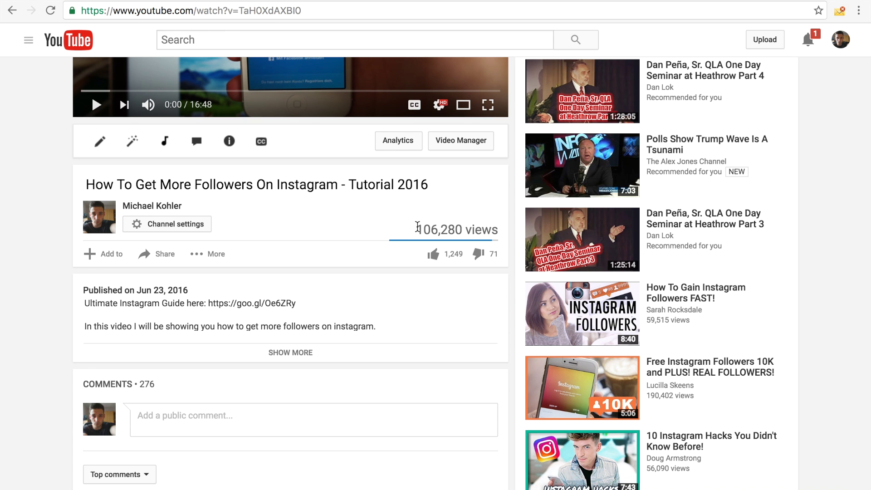
{"action": "scroll", "coordinate": [449, 287], "scroll_direction": "down", "scroll_amount": 2}
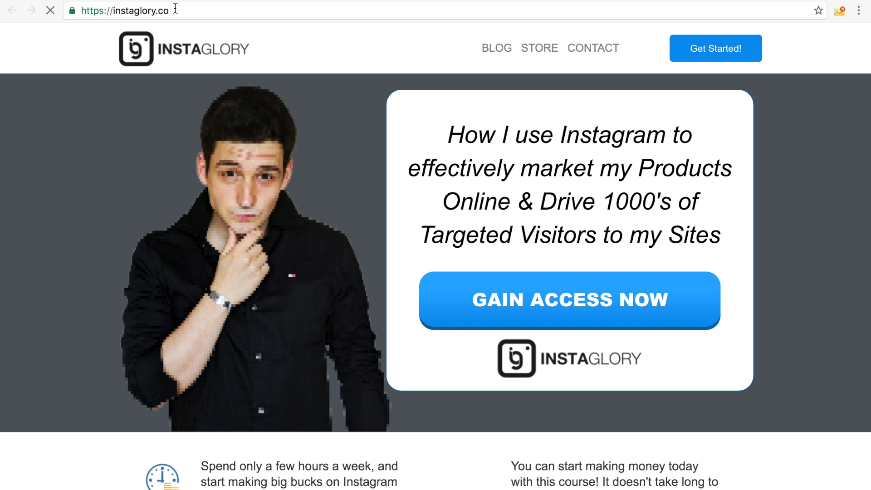
{"action": "scroll", "coordinate": [188, 85], "scroll_direction": "down", "scroll_amount": 4}
{"action": "scroll", "coordinate": [191, 109], "scroll_direction": "down", "scroll_amount": 7}
{"action": "scroll", "coordinate": [195, 126], "scroll_direction": "up", "scroll_amount": 11}
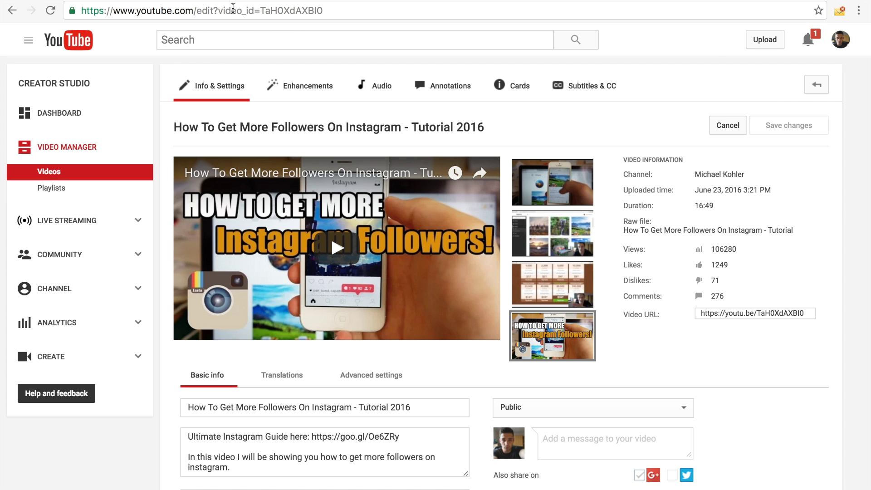
{"action": "left_click", "coordinate": [697, 3]}
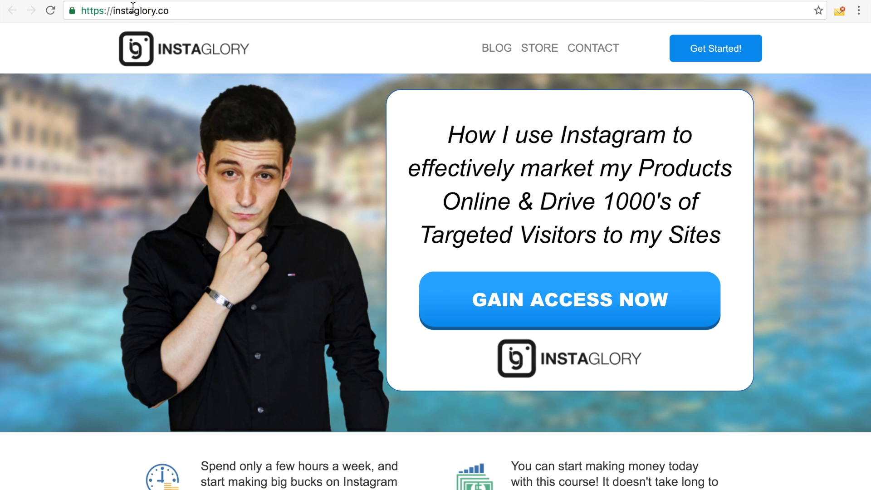
{"action": "left_click", "coordinate": [212, 12]}
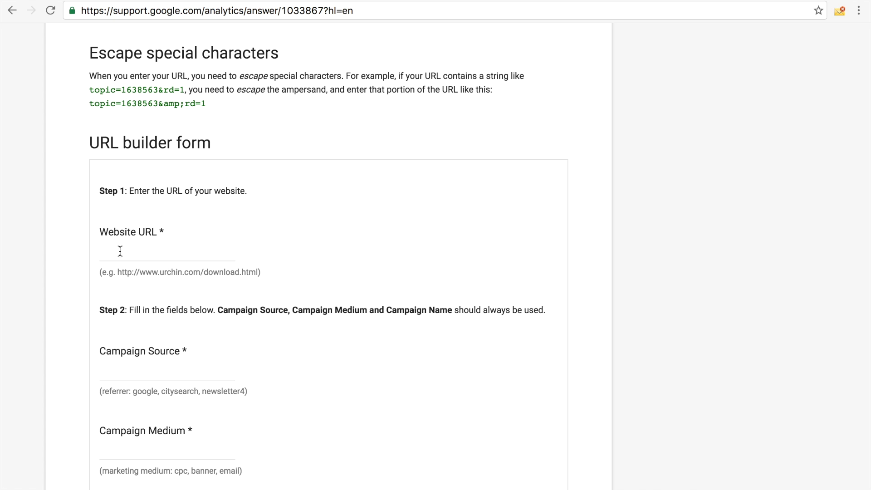
Fill the builder with instaglory.co, source Youtube, medium Video and term Instagram Main Video Tutorial.
{"action": "left_click", "coordinate": [154, 250]}
{"action": "type", "text": "https://instaglory.co/"}
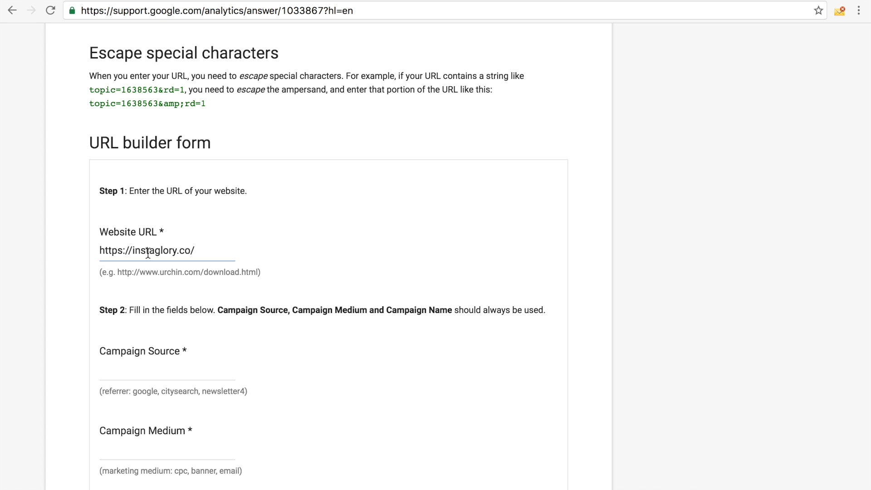
{"action": "scroll", "coordinate": [154, 373], "scroll_direction": "down", "scroll_amount": 3}
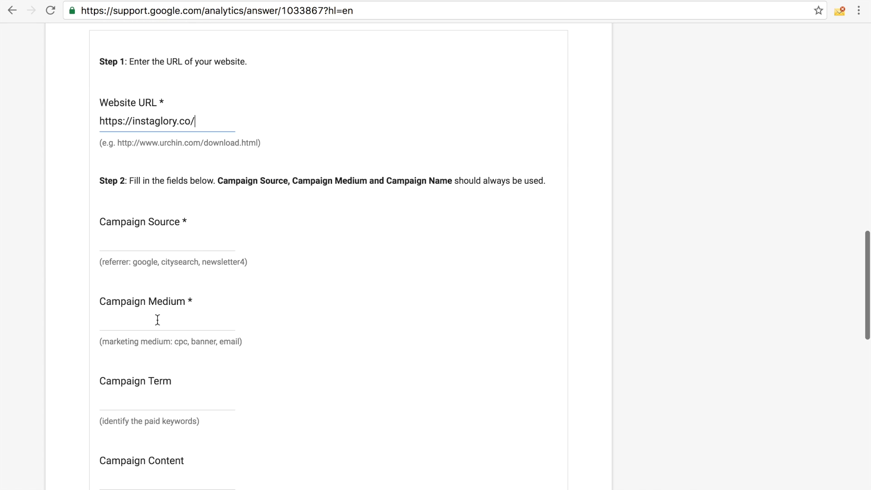
{"action": "left_click", "coordinate": [145, 243]}
{"action": "type", "text": "Yout"}
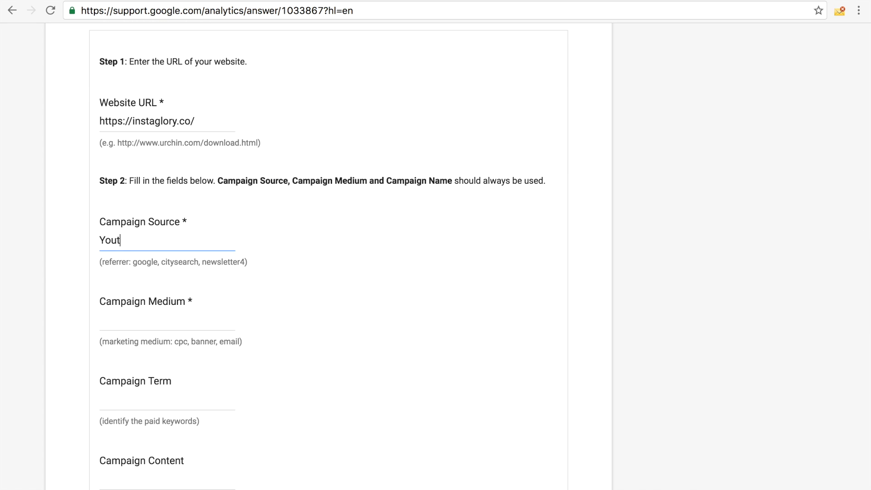
{"action": "type", "text": "ube"}
{"action": "left_click", "coordinate": [144, 320]}
{"action": "type", "text": "Video"}
{"action": "scroll", "coordinate": [326, 272], "scroll_direction": "down", "scroll_amount": 3}
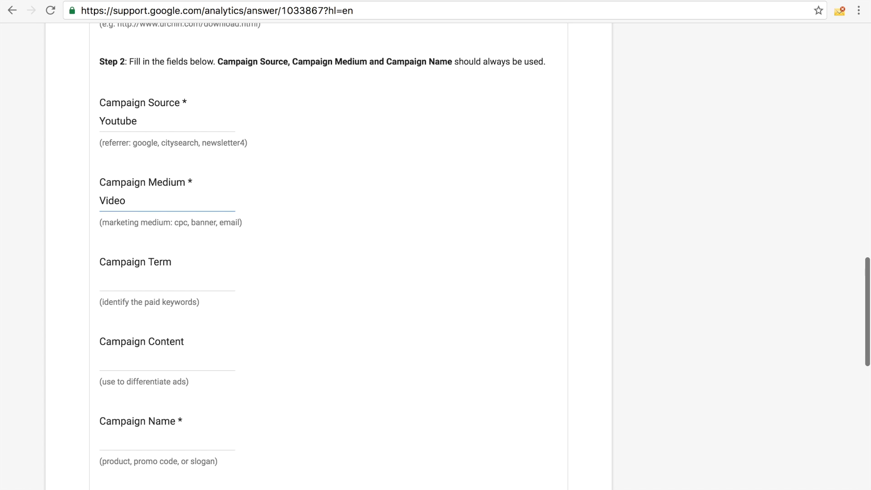
{"action": "left_click", "coordinate": [154, 286]}
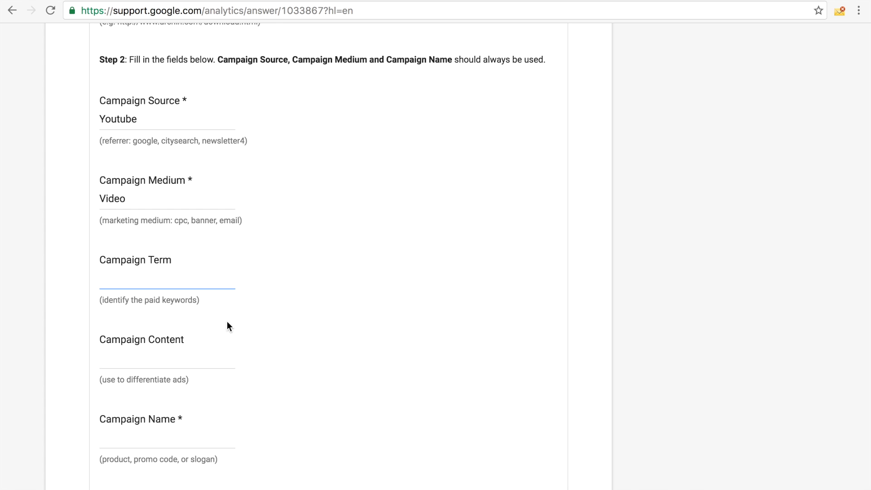
{"action": "type", "text": "Insta"}
{"action": "type", "text": "g"}
{"action": "key", "text": "BackSpace"}
{"action": "type", "text": "ram"}
{"action": "type", "text": "gram Main Vid"}
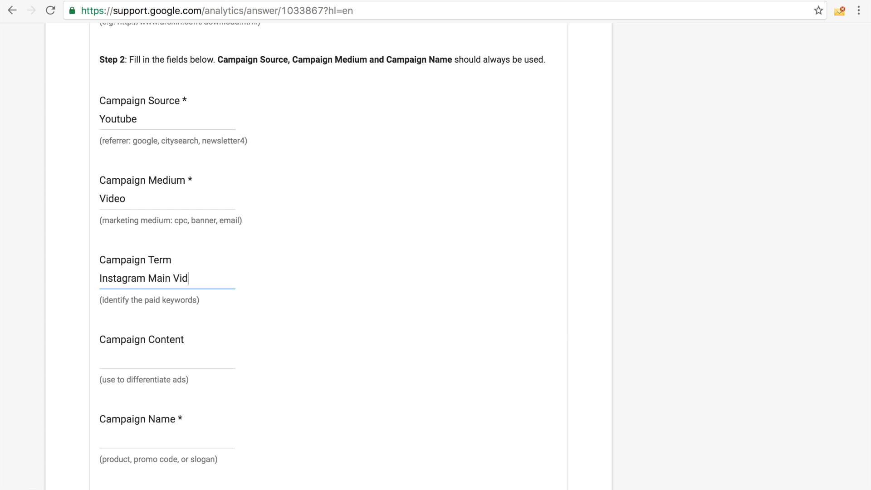
{"action": "type", "text": "eo Tutorial"}
{"action": "key", "text": "Tab"}
{"action": "scroll", "coordinate": [230, 388], "scroll_direction": "down", "scroll_amount": 2}
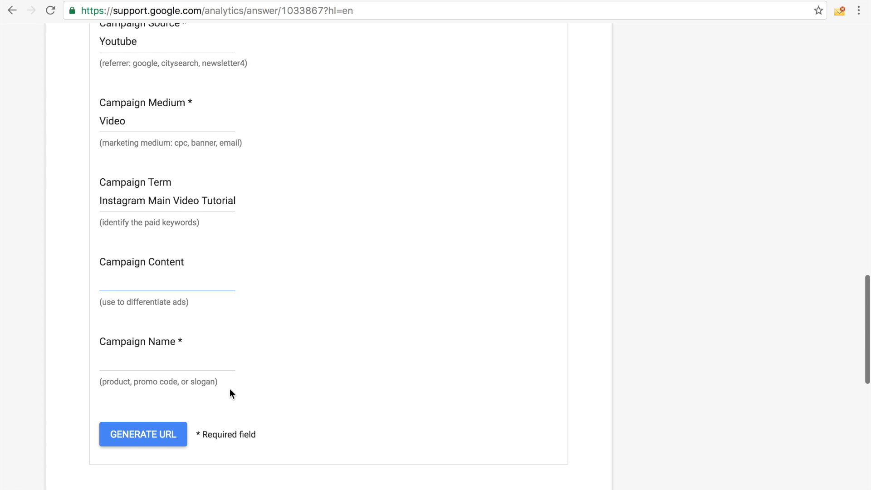
Copy the term into Campaign Name, generate the tagged URL and select the full result.
{"action": "left_click", "coordinate": [172, 359]}
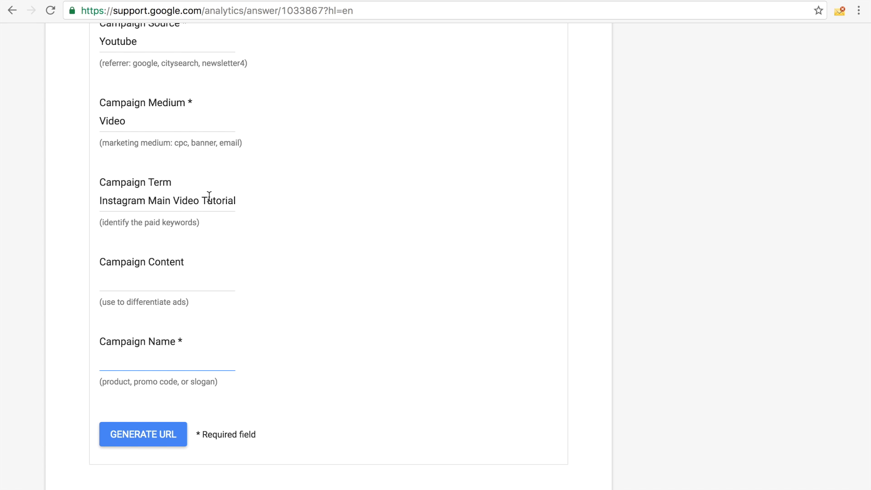
{"action": "triple_click", "coordinate": [207, 195]}
{"action": "key", "text": "ctrl+c"}
{"action": "left_click", "coordinate": [159, 355]}
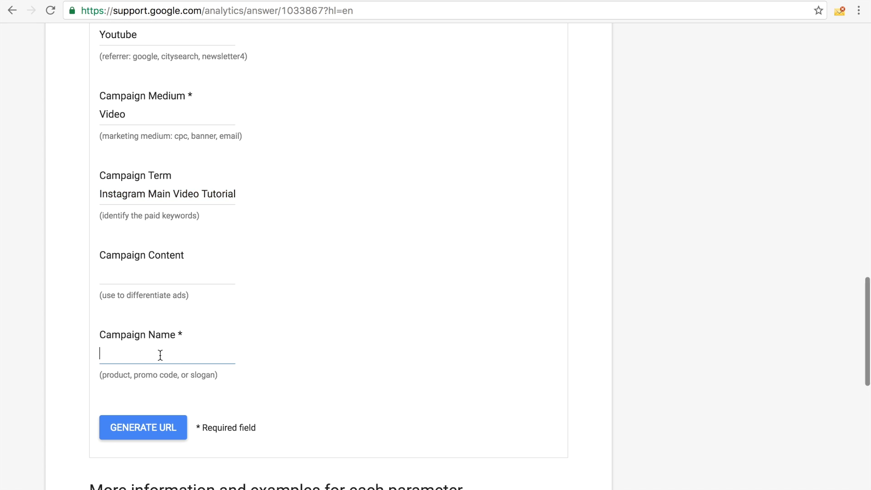
{"action": "key", "text": "ctrl+v"}
{"action": "scroll", "coordinate": [394, 364], "scroll_direction": "down", "scroll_amount": 2}
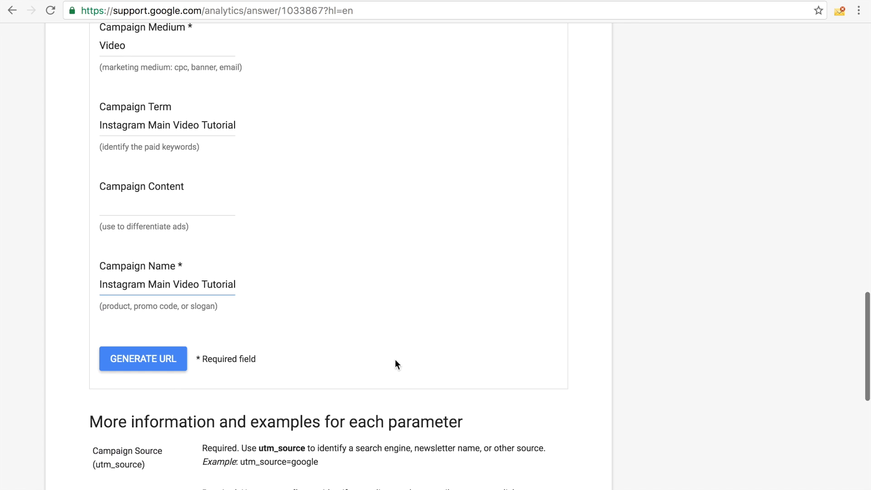
{"action": "left_click", "coordinate": [148, 363]}
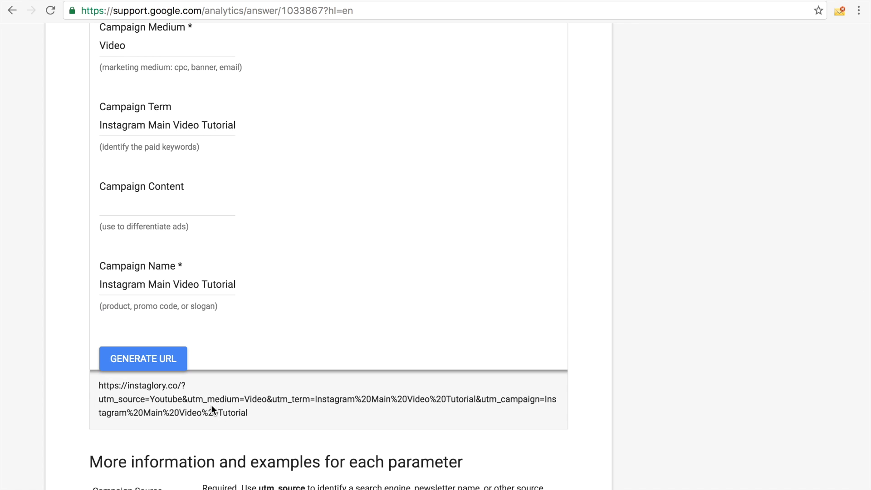
{"action": "left_click_drag", "start_coordinate": [256, 416], "coordinate": [62, 370]}
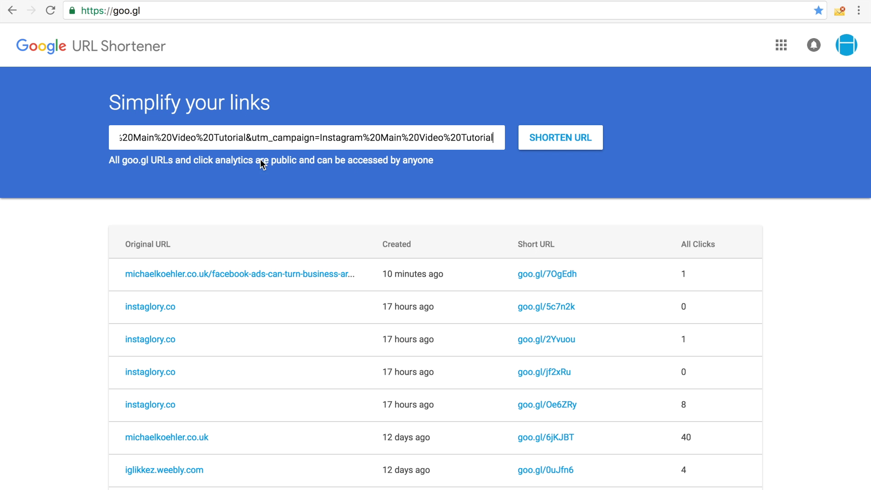
Shorten the tagged URL to goo.gl/Oc0GUe and copy the short link.
{"action": "left_click", "coordinate": [565, 138]}
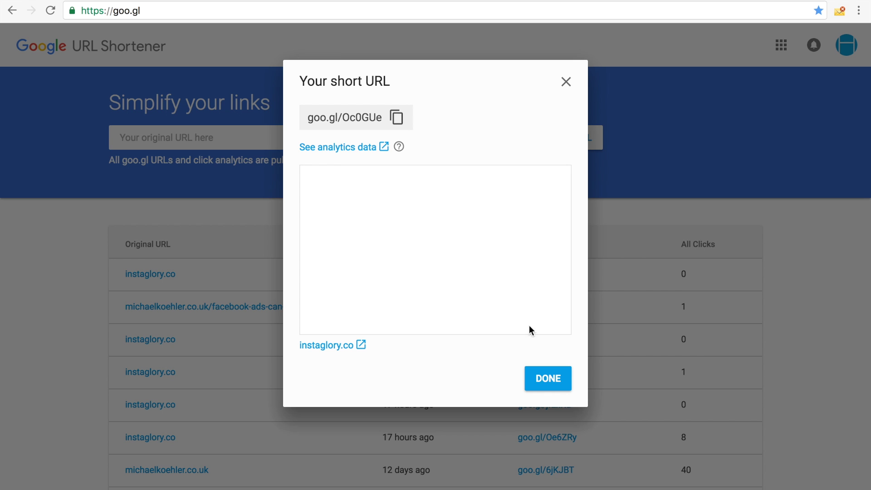
{"action": "left_click", "coordinate": [548, 378]}
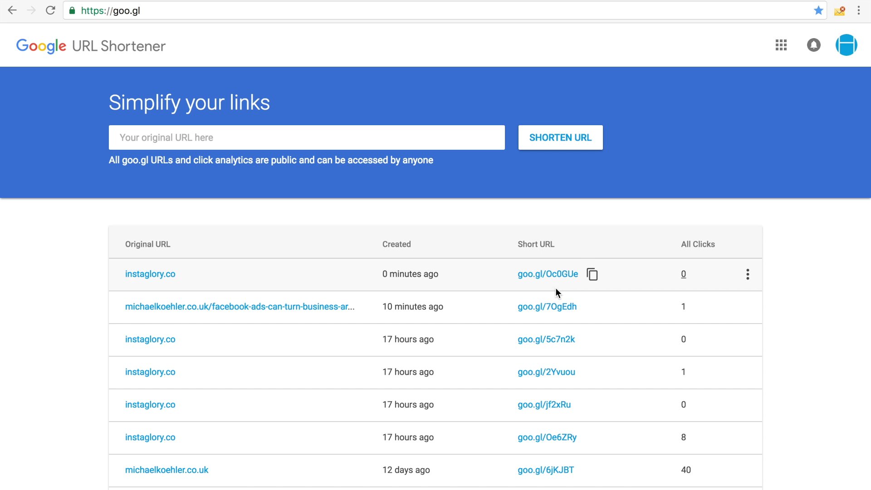
{"action": "left_click", "coordinate": [593, 277]}
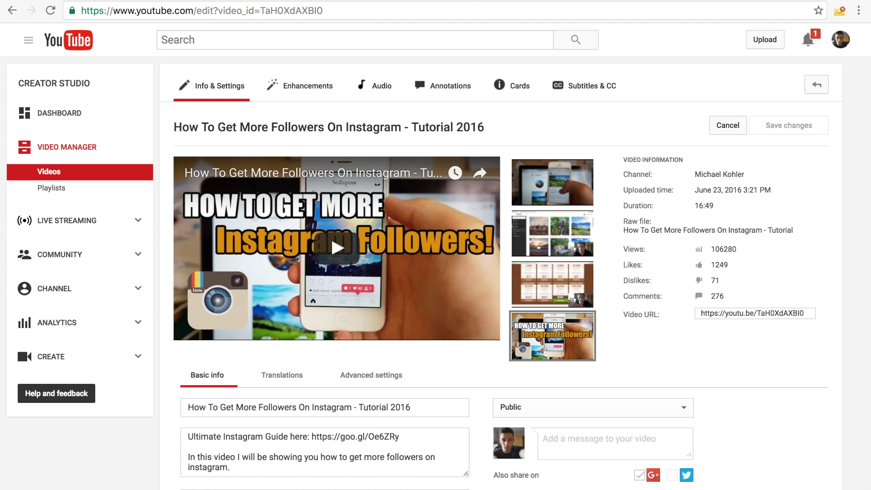
{"action": "left_click_drag", "start_coordinate": [312, 436], "coordinate": [409, 436]}
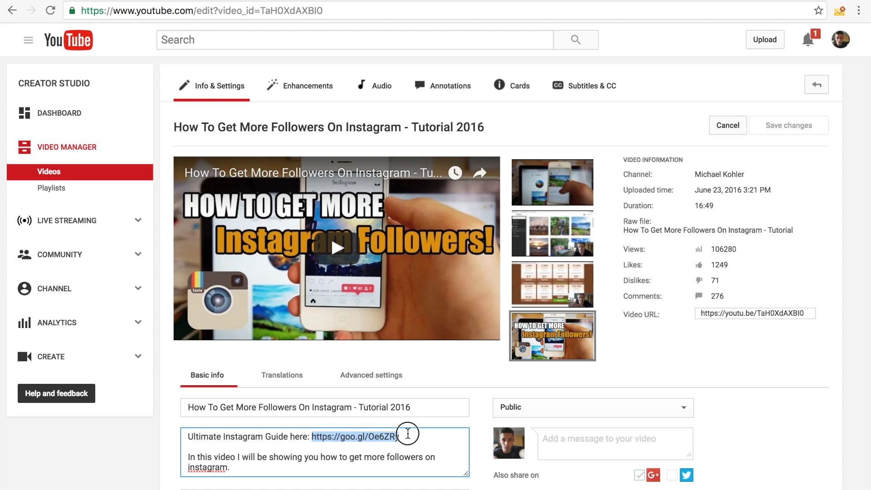
{"action": "key", "text": "ctrl+v"}
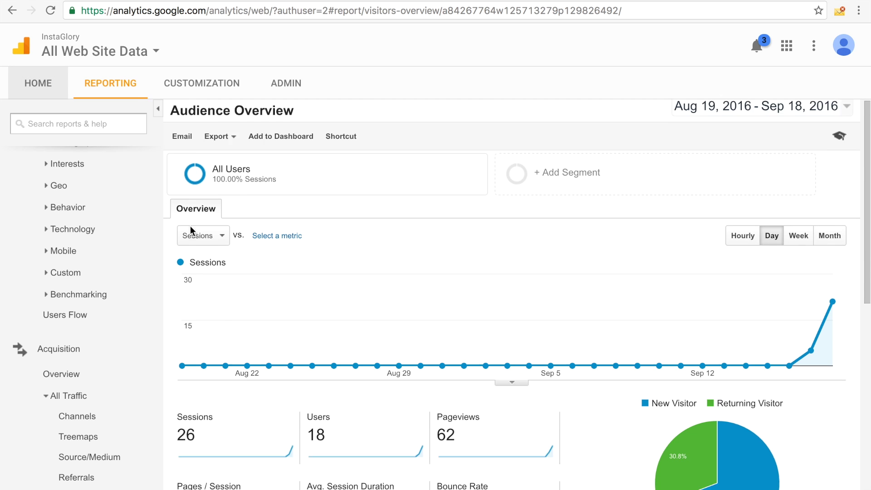
{"action": "scroll", "coordinate": [190, 226], "scroll_direction": "down", "scroll_amount": 4}
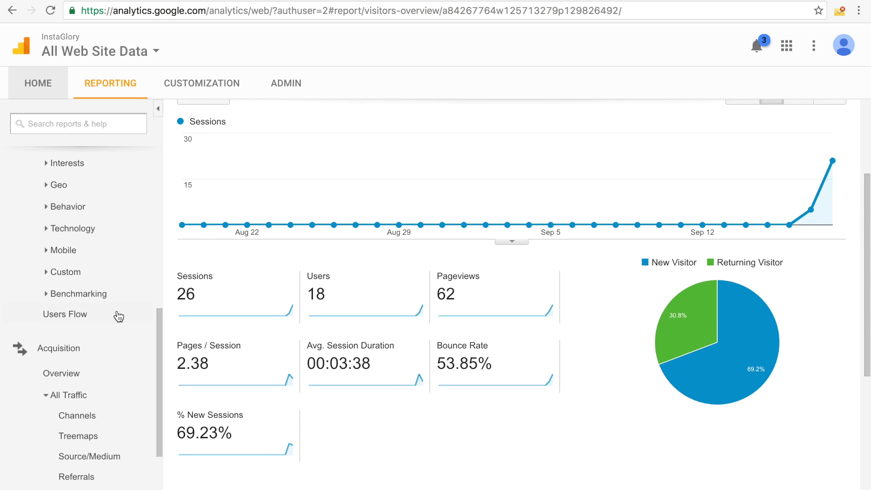
{"action": "scroll", "coordinate": [118, 316], "scroll_direction": "down", "scroll_amount": 2}
View the All Traffic Source/Medium report showing youtube.com / referral with 6 sessions.
{"action": "left_click", "coordinate": [117, 314]}
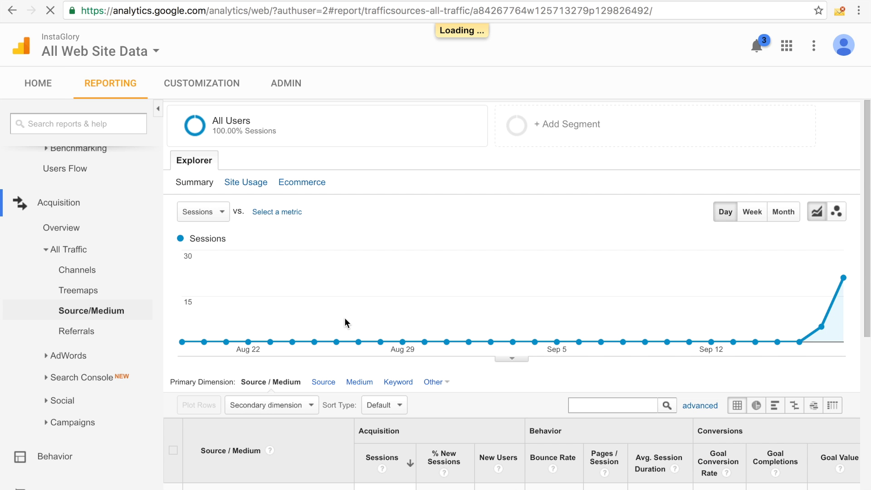
{"action": "scroll", "coordinate": [343, 327], "scroll_direction": "down", "scroll_amount": 4}
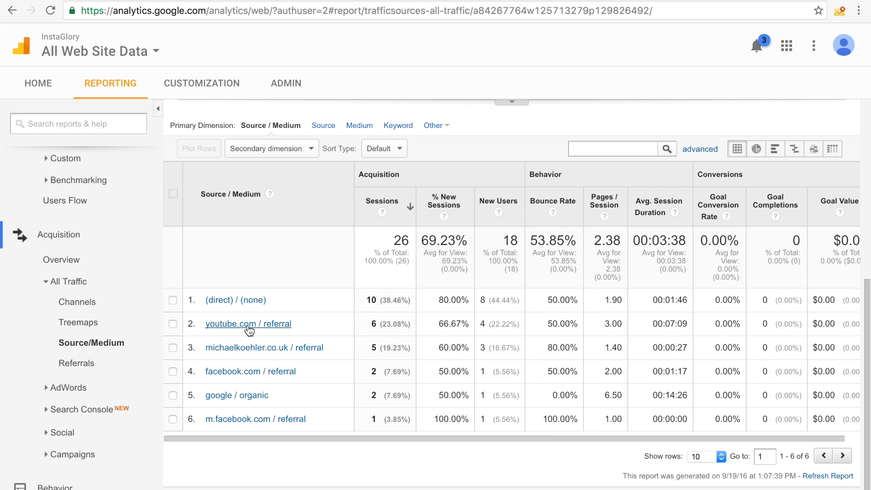
{"action": "scroll", "coordinate": [249, 330], "scroll_direction": "up", "scroll_amount": 5}
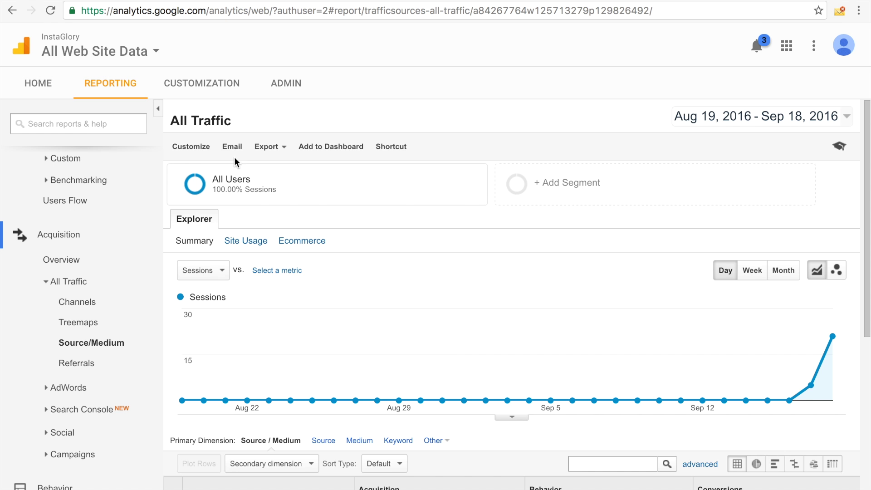
{"action": "scroll", "coordinate": [328, 308], "scroll_direction": "down", "scroll_amount": 5}
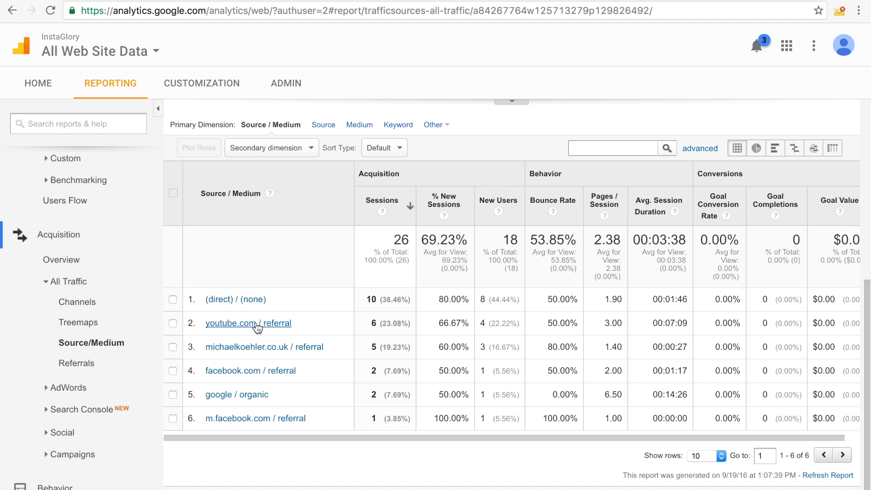
{"action": "left_click", "coordinate": [204, 4]}
{"action": "scroll", "coordinate": [209, 196], "scroll_direction": "up", "scroll_amount": 2}
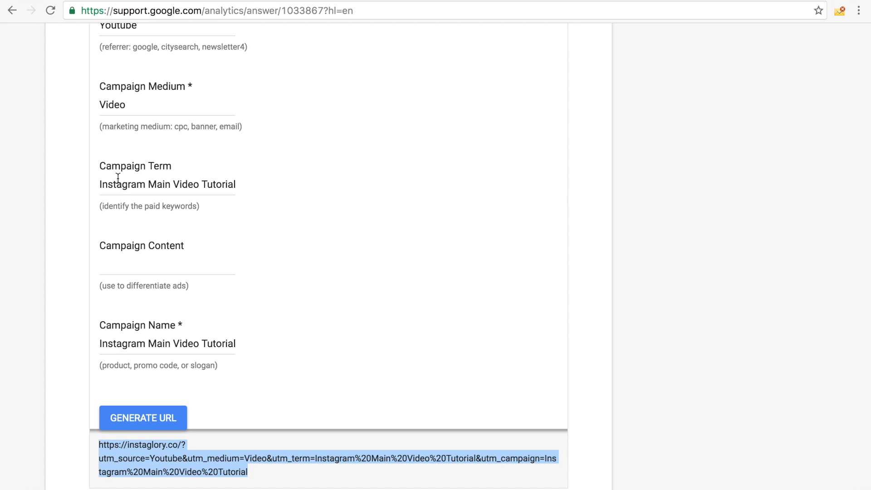
{"action": "key", "text": "ctrl+Tab"}
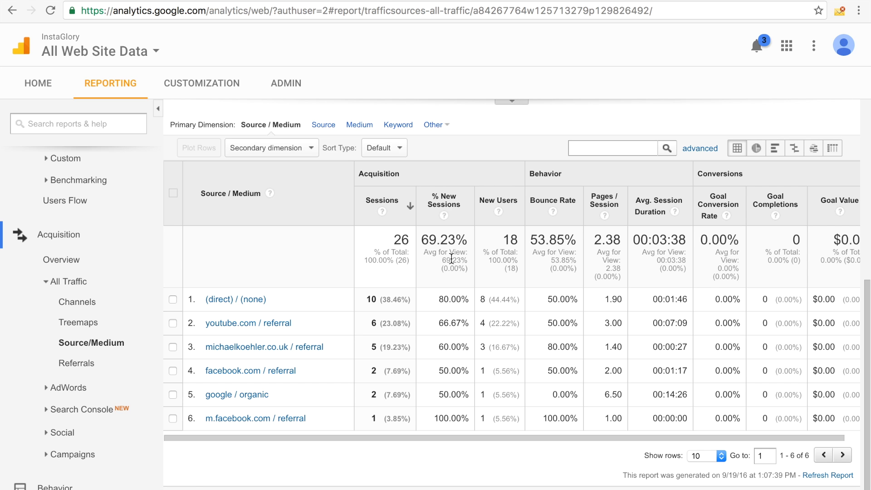
Leave the video edit page via the channel menu and open the full list of uploaded videos.
{"action": "left_click", "coordinate": [507, 8]}
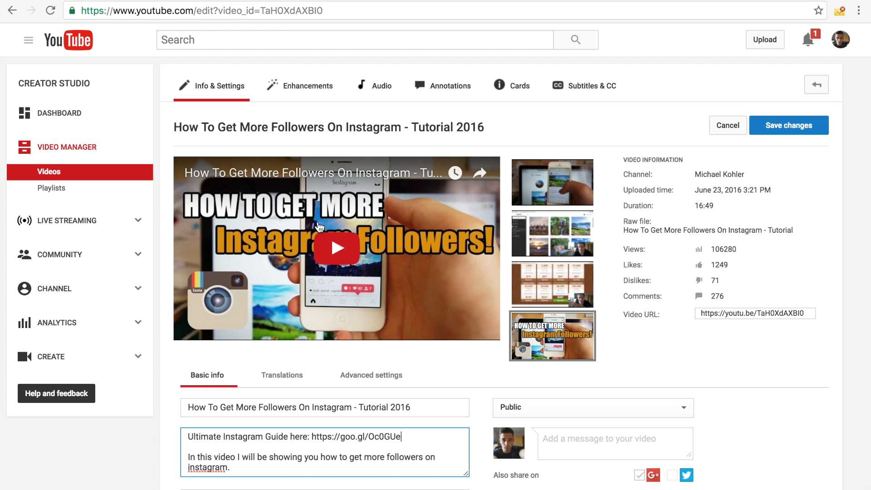
{"action": "left_click", "coordinate": [839, 39]}
{"action": "left_click", "coordinate": [746, 161]}
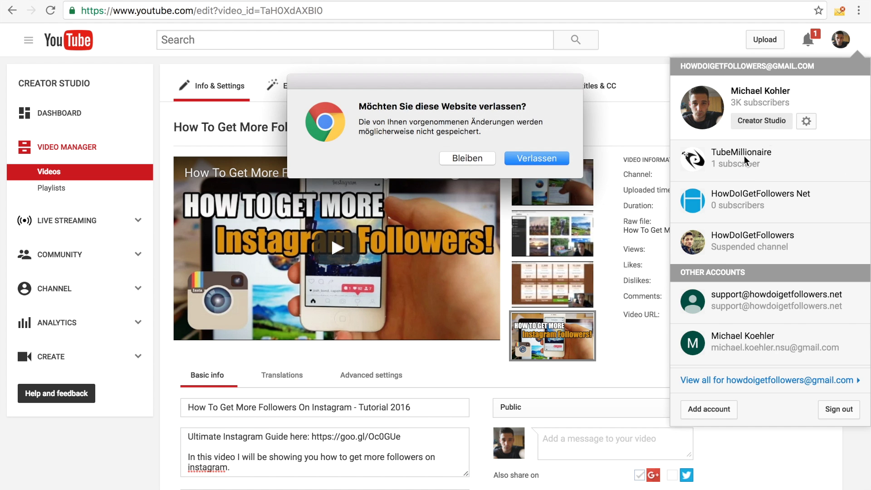
{"action": "left_click", "coordinate": [506, 163]}
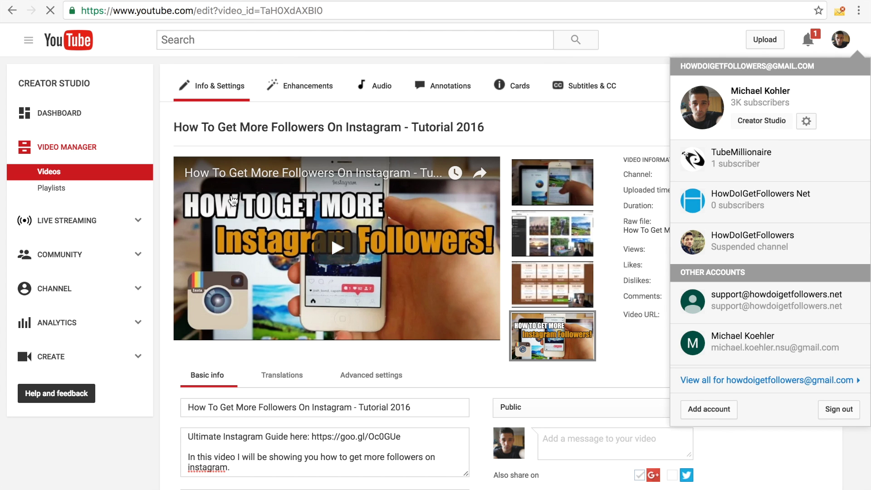
{"action": "scroll", "coordinate": [332, 359], "scroll_direction": "down", "scroll_amount": 1}
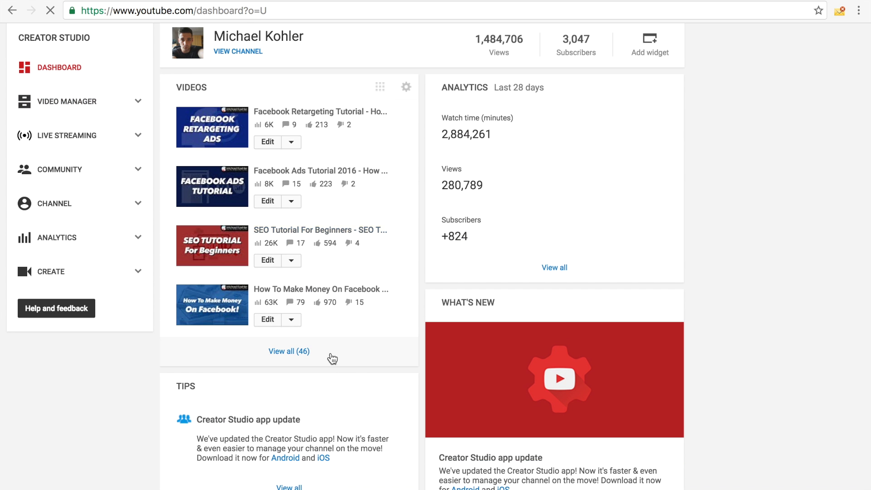
{"action": "left_click", "coordinate": [331, 359]}
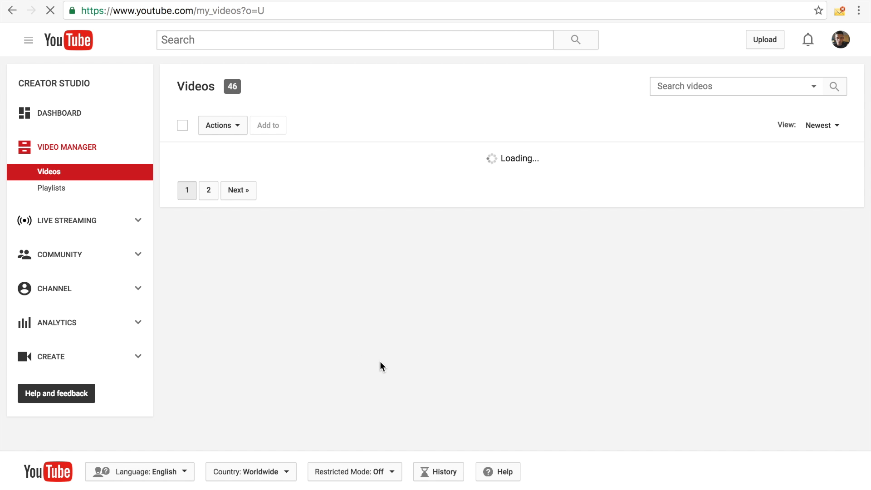
{"action": "scroll", "coordinate": [379, 366], "scroll_direction": "down", "scroll_amount": 1}
{"action": "scroll", "coordinate": [380, 367], "scroll_direction": "down", "scroll_amount": 3}
{"action": "scroll", "coordinate": [379, 366], "scroll_direction": "down", "scroll_amount": 1}
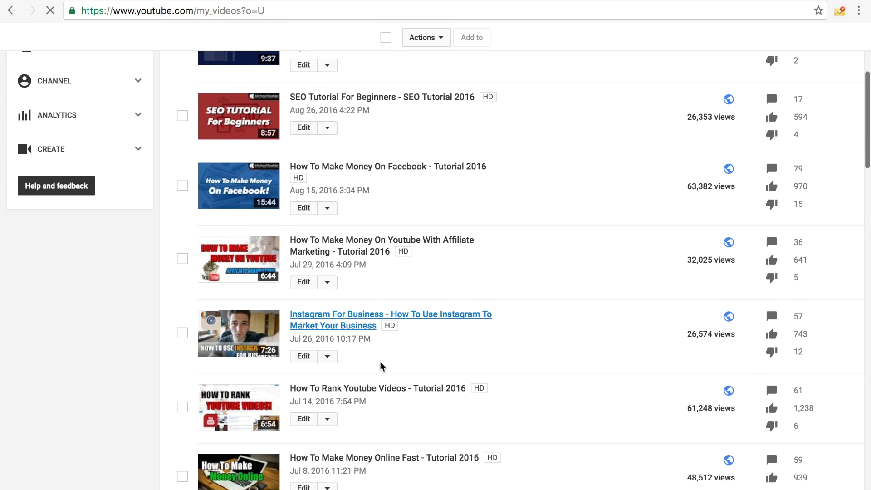
{"action": "scroll", "coordinate": [270, 236], "scroll_direction": "down", "scroll_amount": 3}
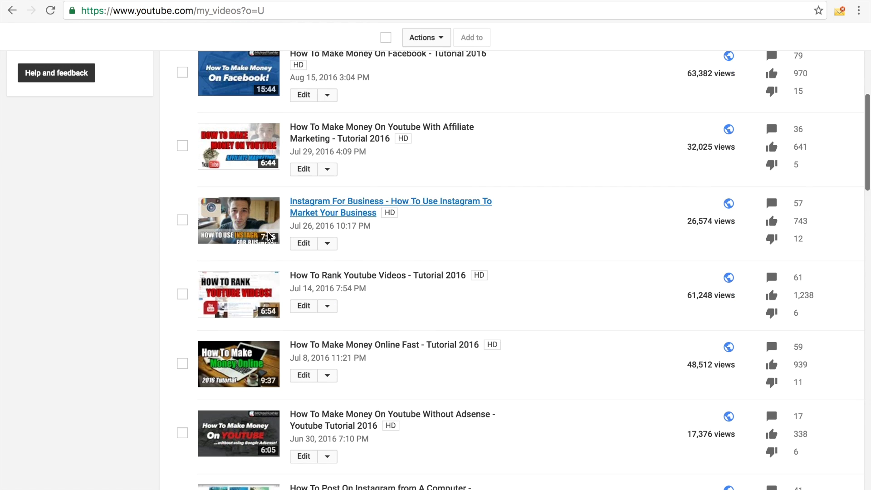
{"action": "scroll", "coordinate": [307, 371], "scroll_direction": "down", "scroll_amount": 3}
{"action": "scroll", "coordinate": [313, 320], "scroll_direction": "down", "scroll_amount": 1}
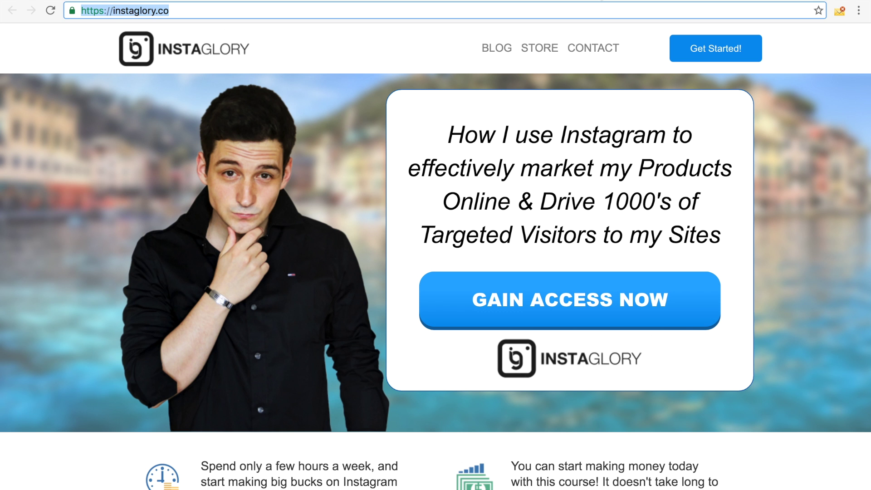
{"action": "scroll", "coordinate": [258, 230], "scroll_direction": "down", "scroll_amount": 5}
{"action": "scroll", "coordinate": [258, 230], "scroll_direction": "down", "scroll_amount": 3}
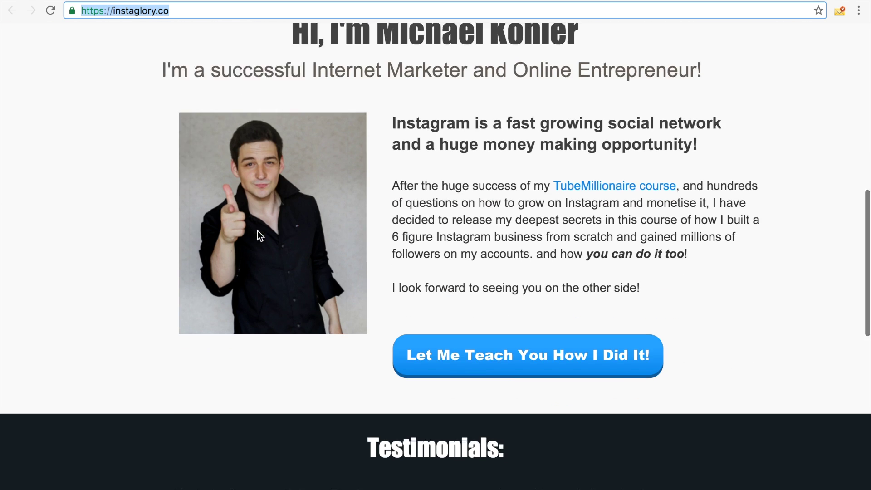
{"action": "scroll", "coordinate": [257, 230], "scroll_direction": "down", "scroll_amount": 3}
{"action": "scroll", "coordinate": [257, 231], "scroll_direction": "up", "scroll_amount": 2}
{"action": "scroll", "coordinate": [258, 231], "scroll_direction": "up", "scroll_amount": 1}
{"action": "scroll", "coordinate": [258, 230], "scroll_direction": "down", "scroll_amount": 7}
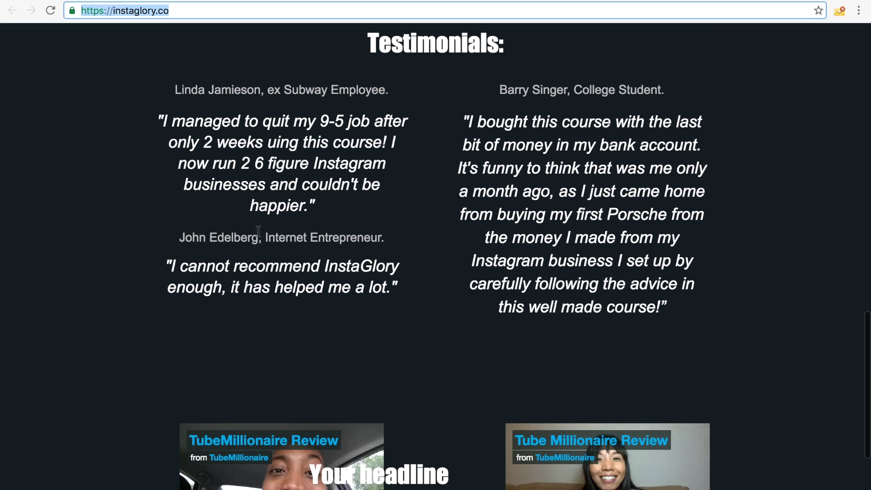
{"action": "scroll", "coordinate": [257, 230], "scroll_direction": "up", "scroll_amount": 15}
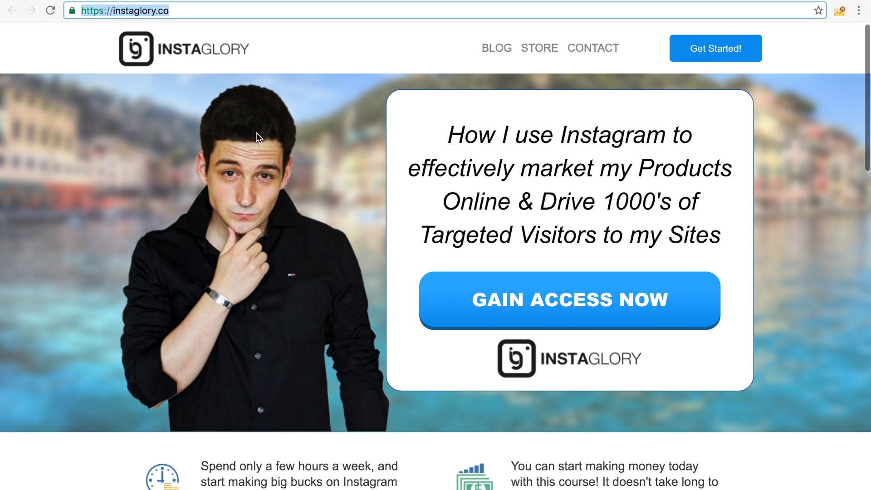